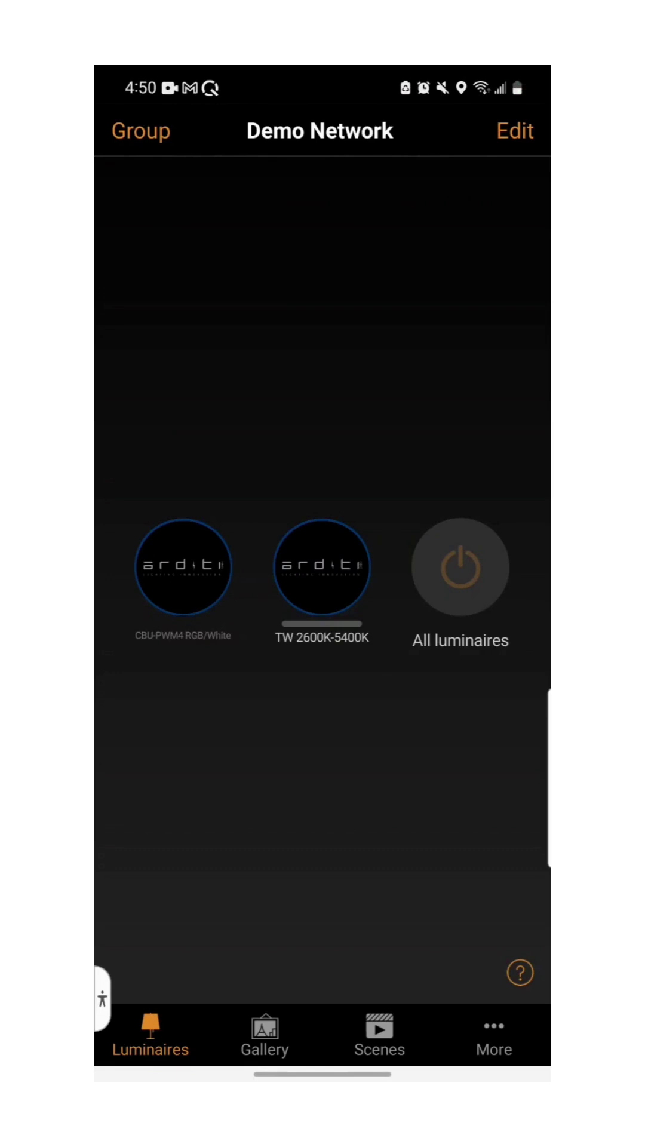
Step: Add the unpaired Xpress switch from Nearby devices to Demo Network
click(494, 1040)
click(323, 595)
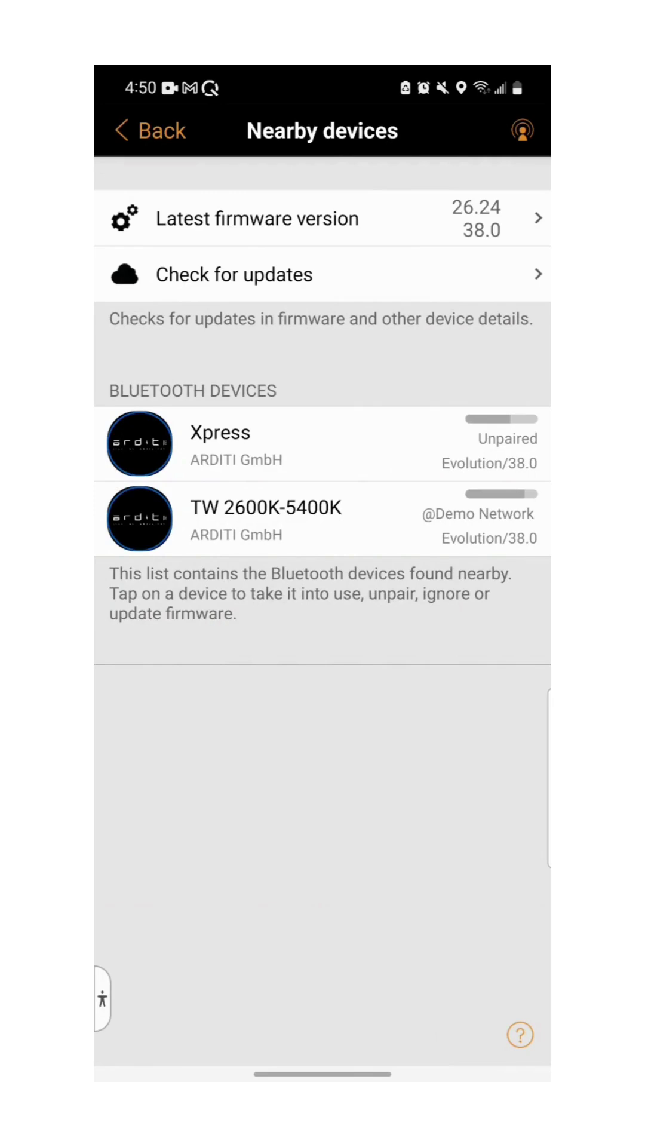
click(323, 443)
click(322, 920)
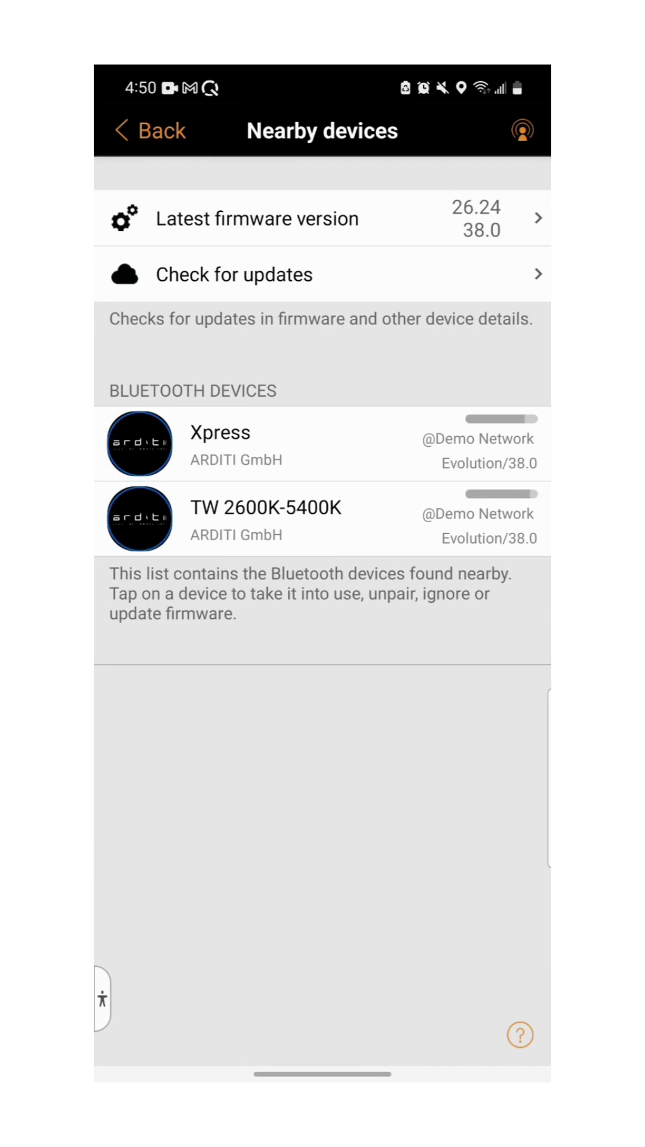
click(149, 130)
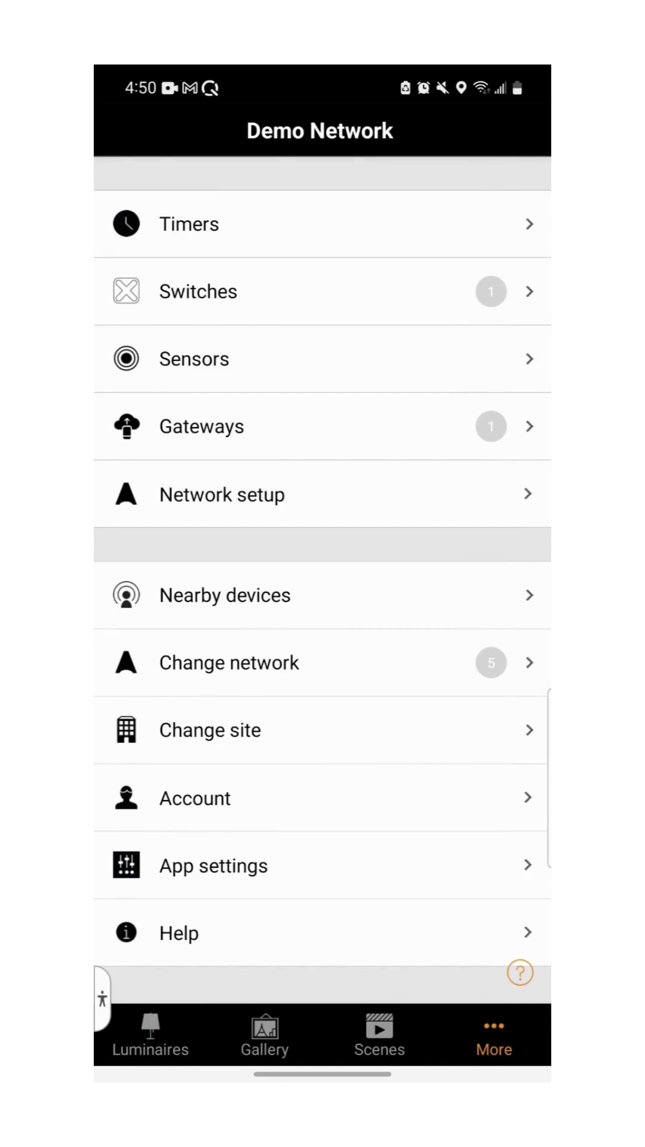
Step: Open the Xpress entry under Switches and keep its name as Xpress
click(198, 291)
click(323, 228)
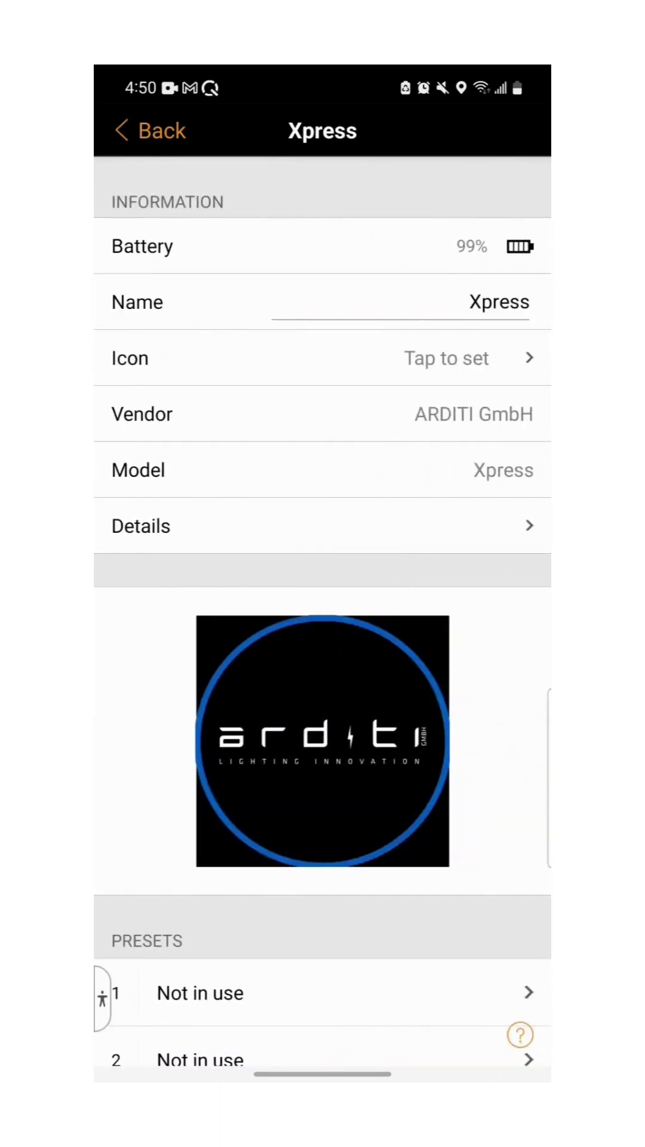
click(509, 301)
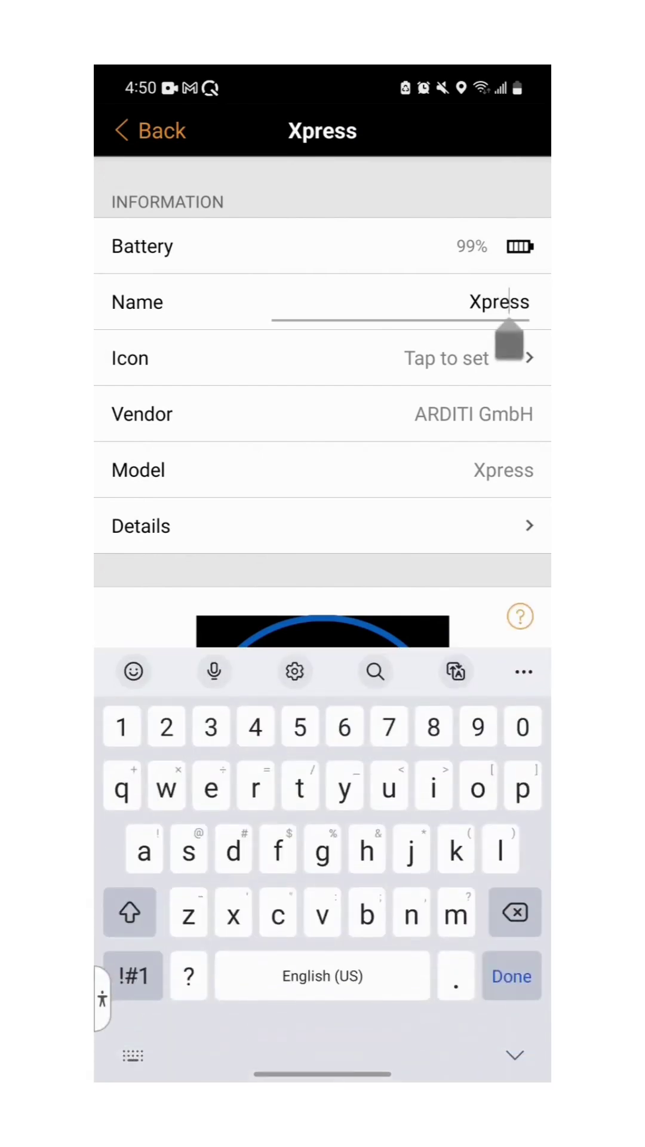
click(510, 976)
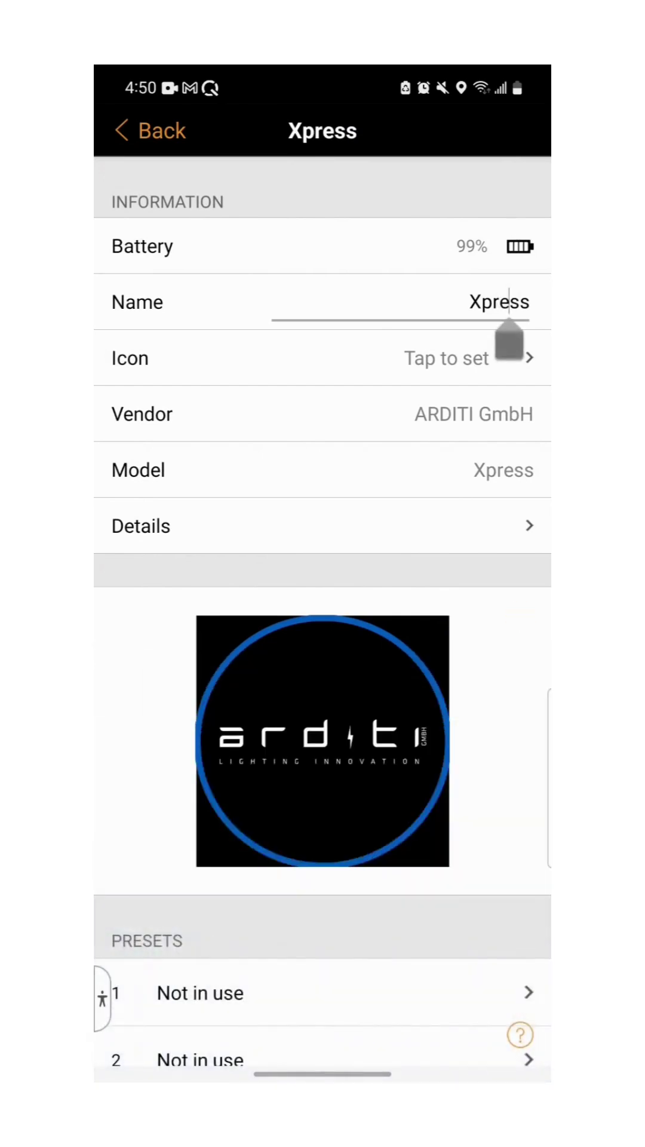
Step: Review the icon options without choosing one, then view the switch's technical details
click(346, 358)
click(491, 845)
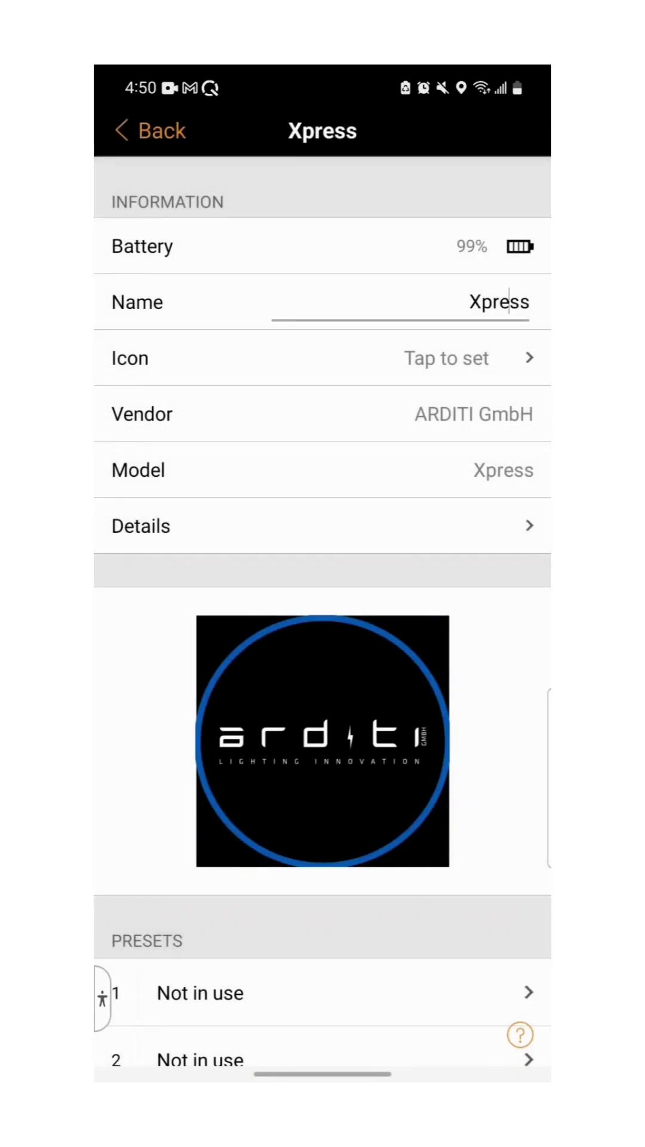
click(298, 525)
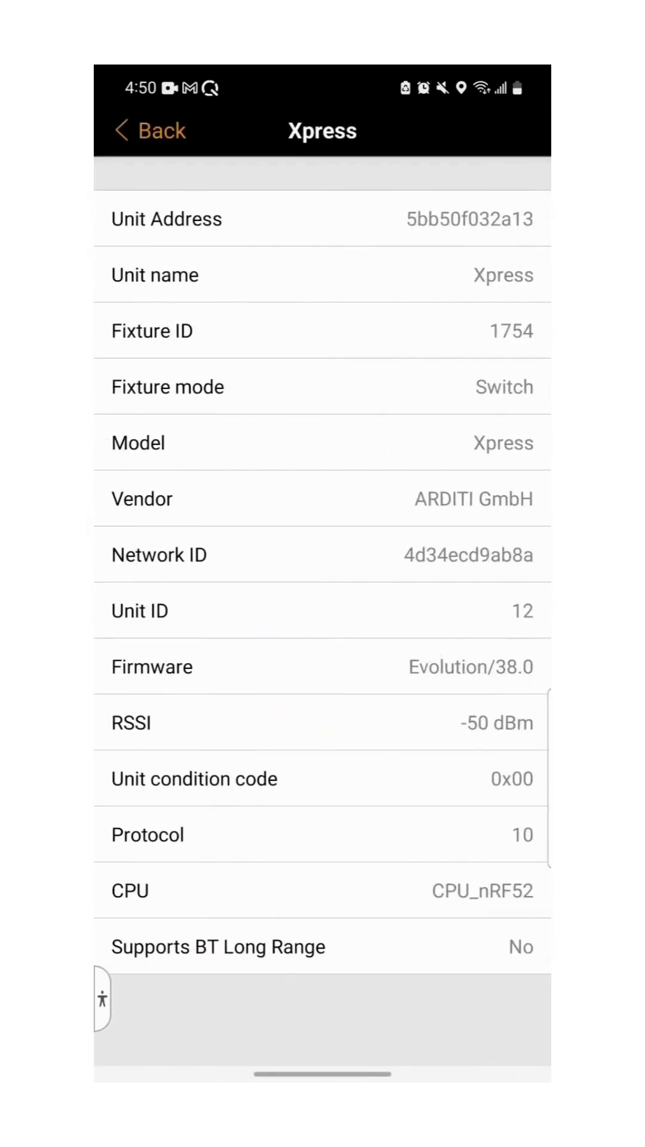
Step: Scroll to Presets and open the action list for preset 1, currently not in use
click(151, 131)
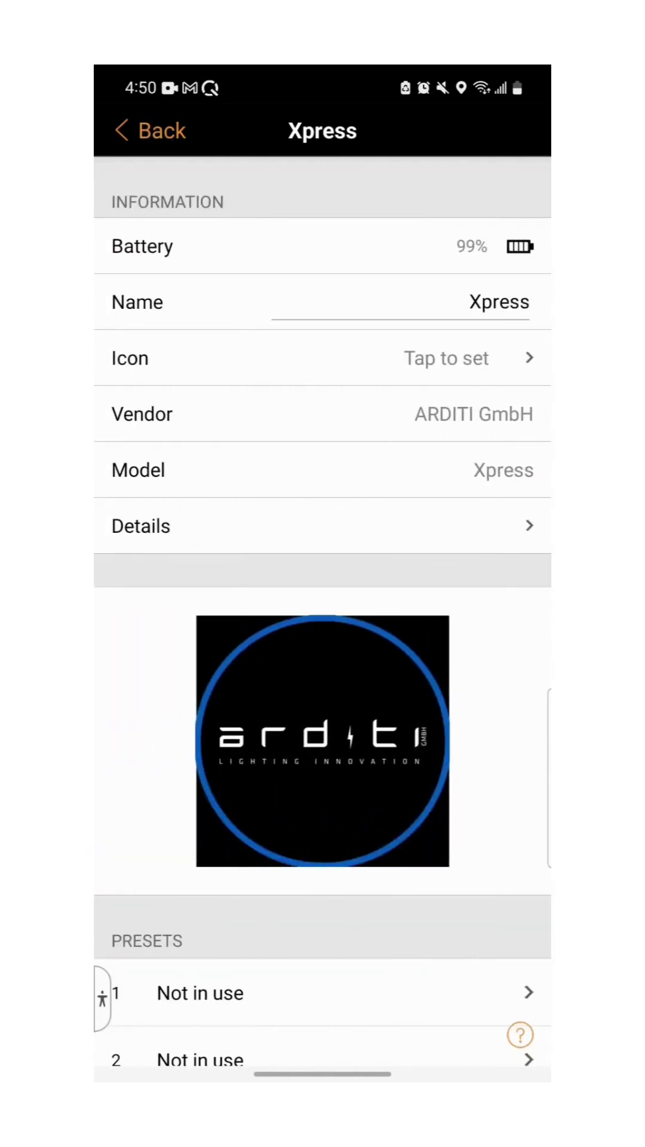
mouse_move(418, 801)
mouse_down()
mouse_move(478, 410)
mouse_move(486, 289)
mouse_up()
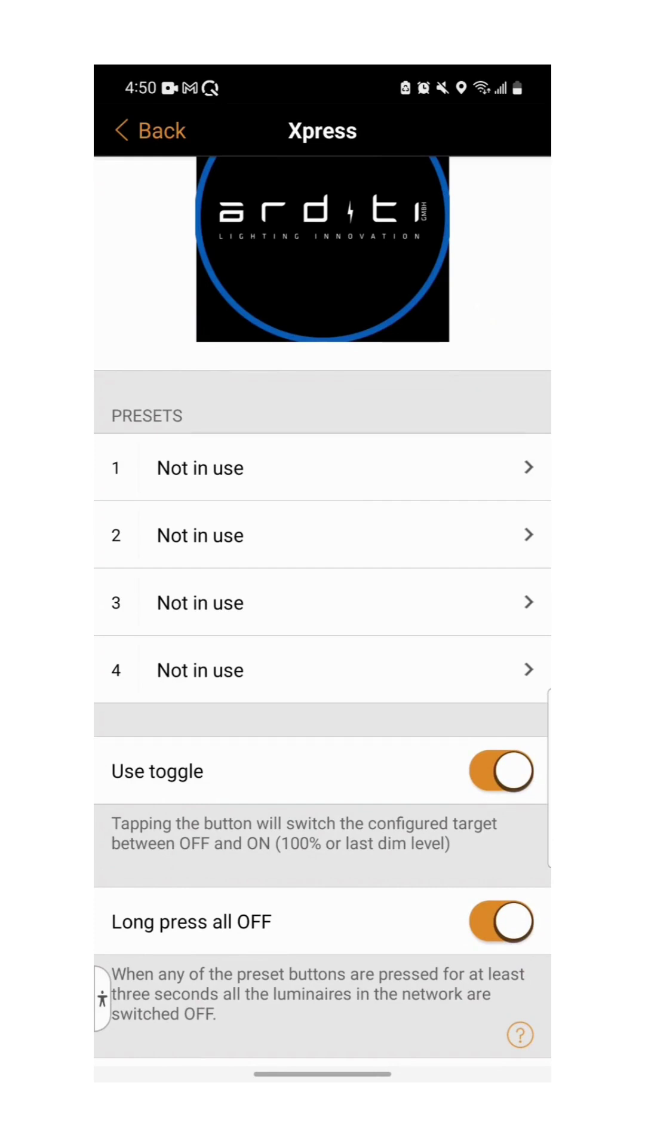
click(323, 467)
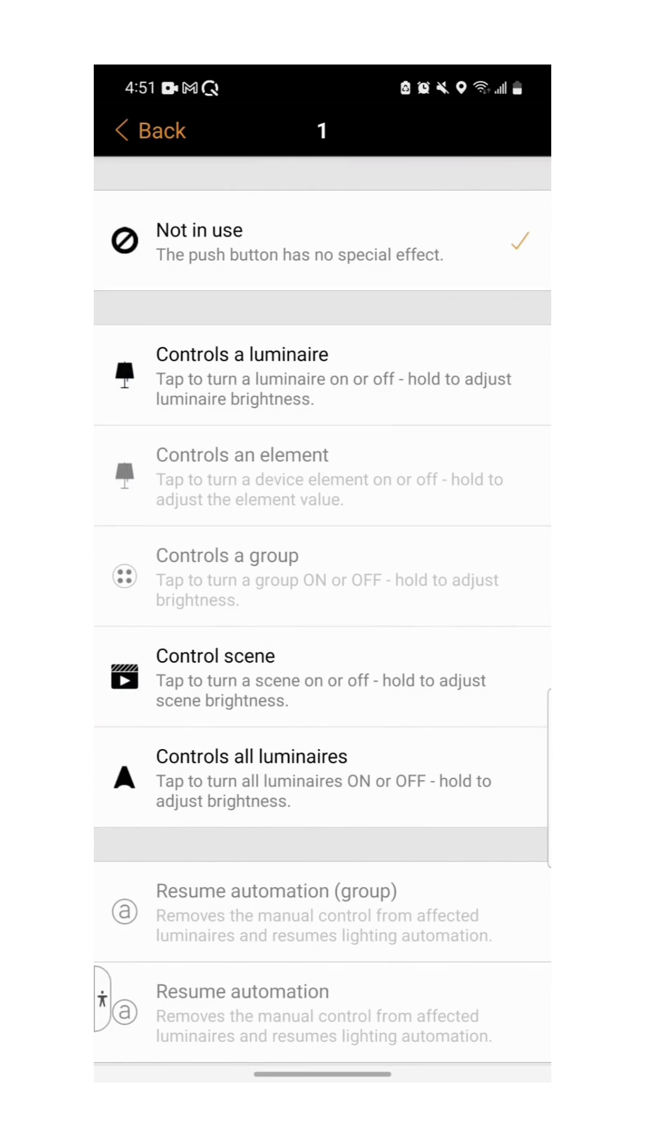
scroll(486, 773, down, 1)
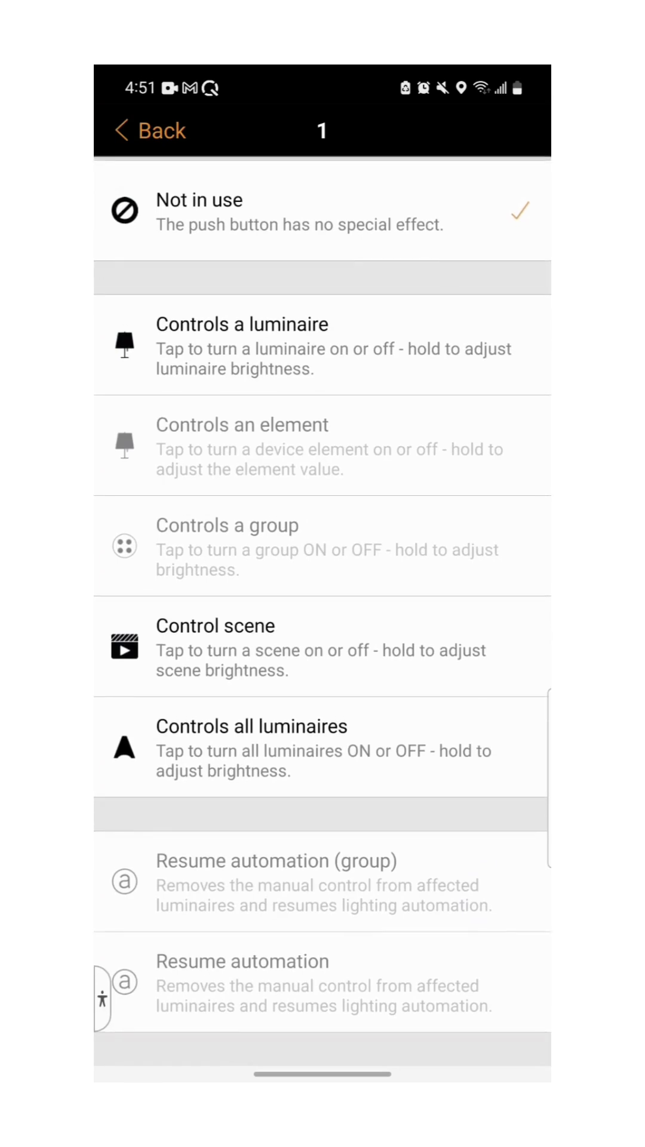
scroll(441, 909, up, 1)
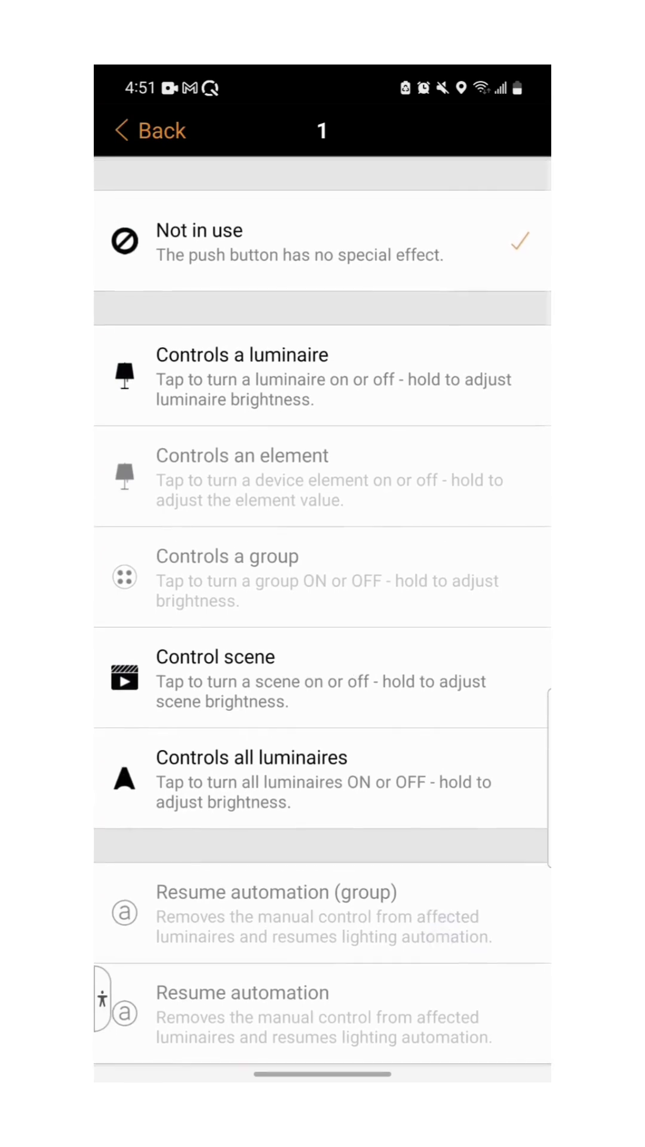
Step: Set preset 1 to control the TW 2600K-5400K luminaire and confirm
click(405, 356)
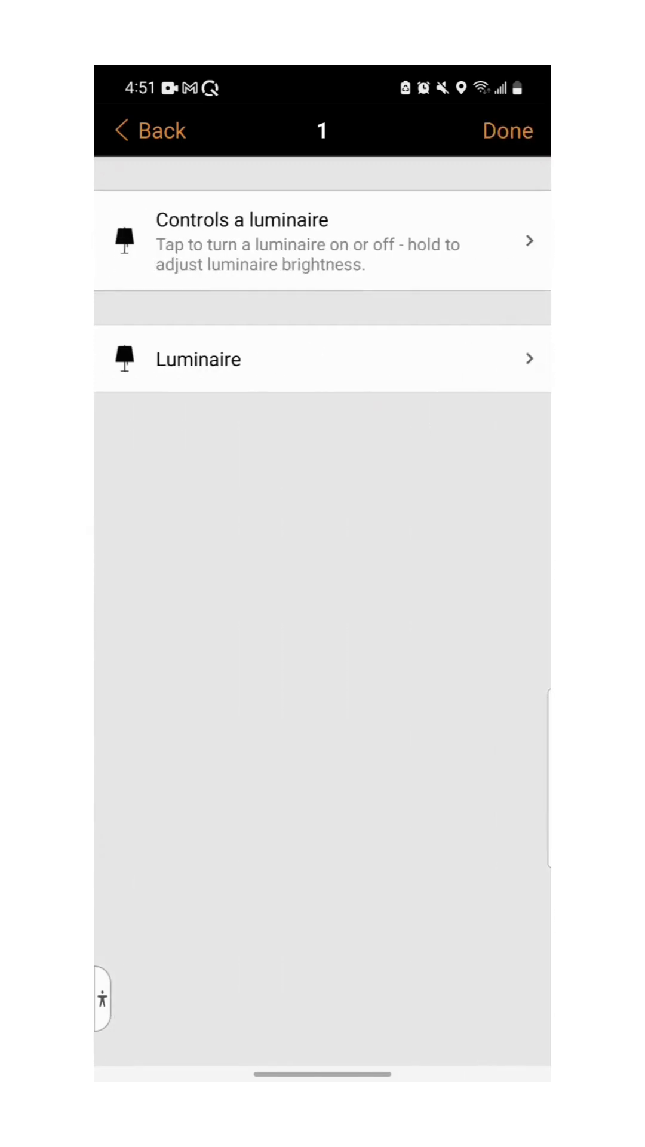
click(410, 346)
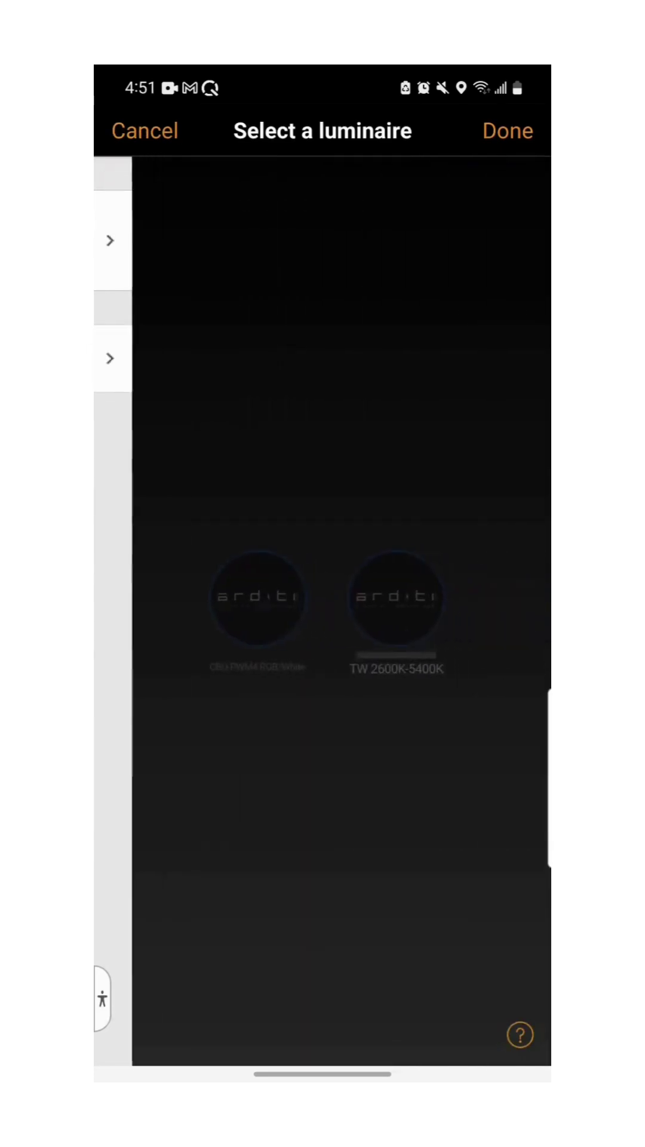
click(412, 596)
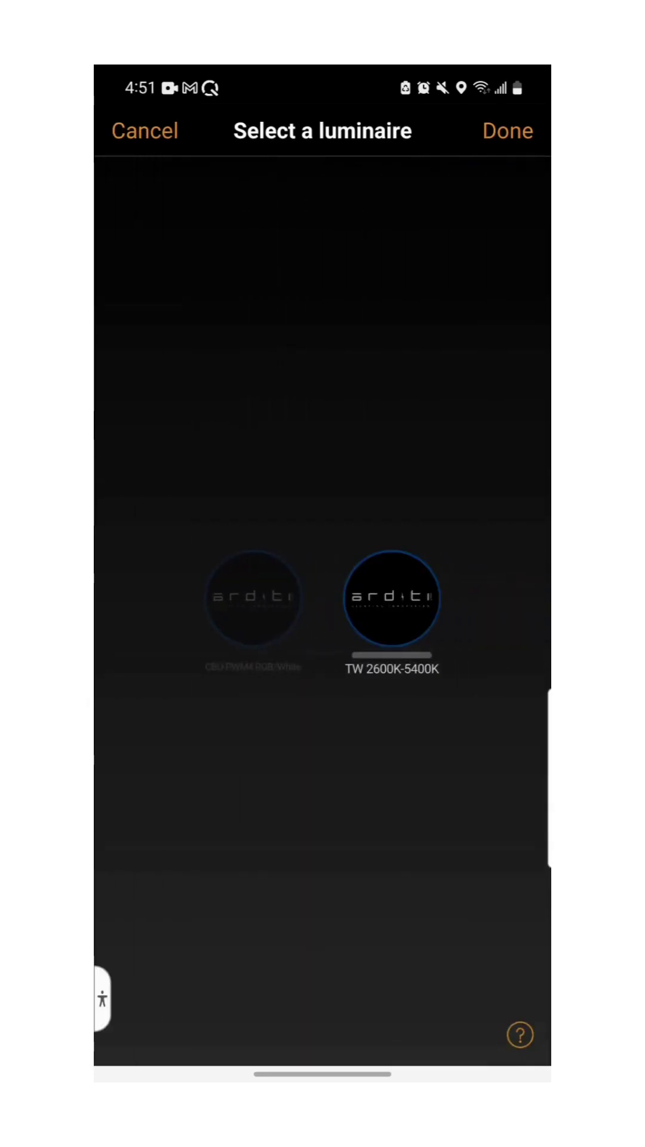
click(515, 129)
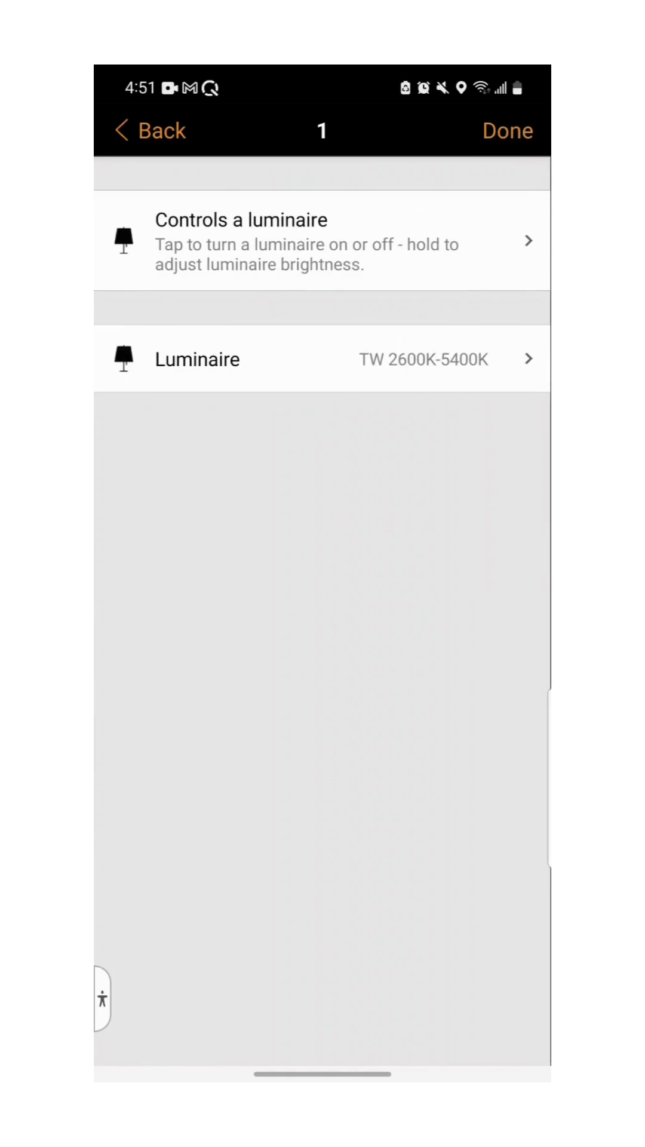
click(508, 130)
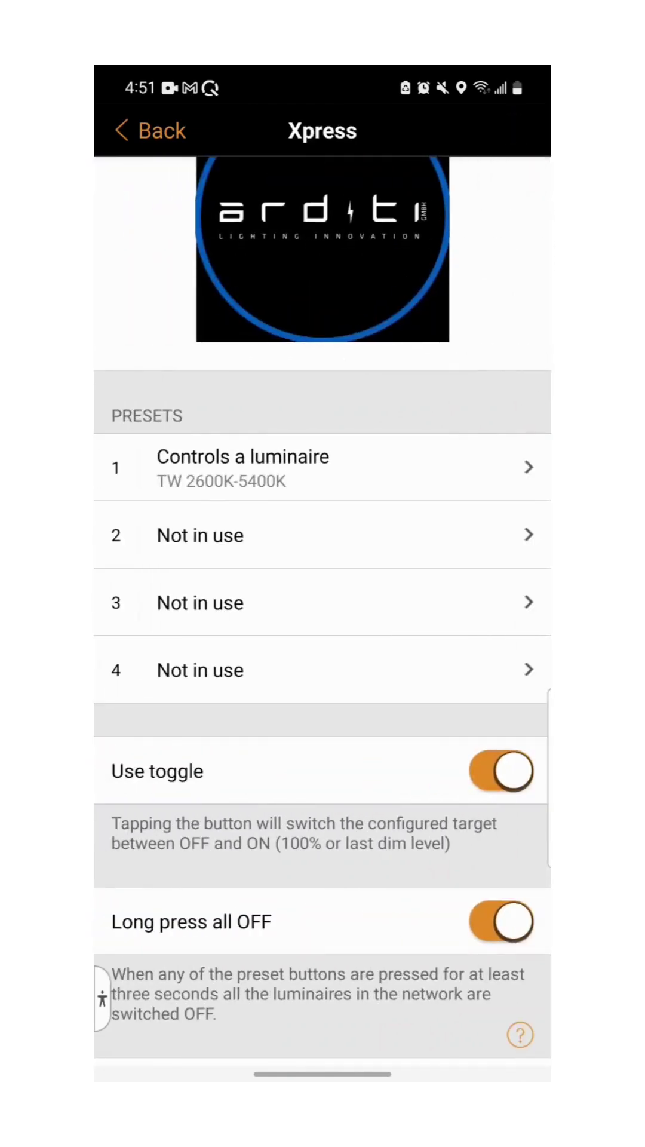
drag(396, 881, 396, 745)
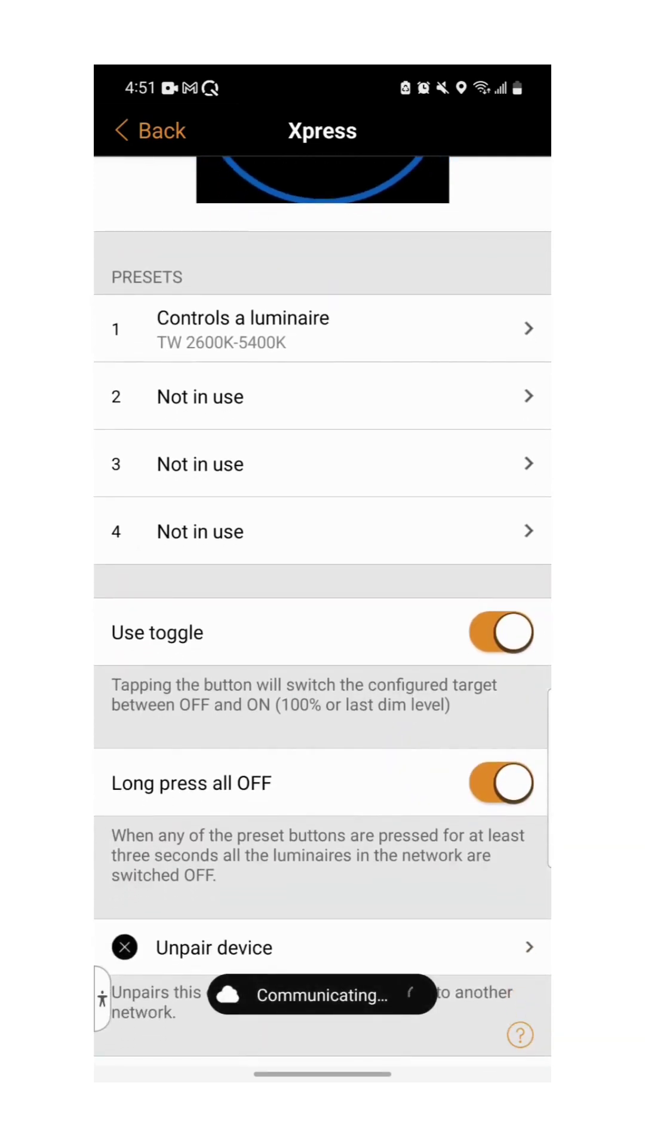
click(500, 632)
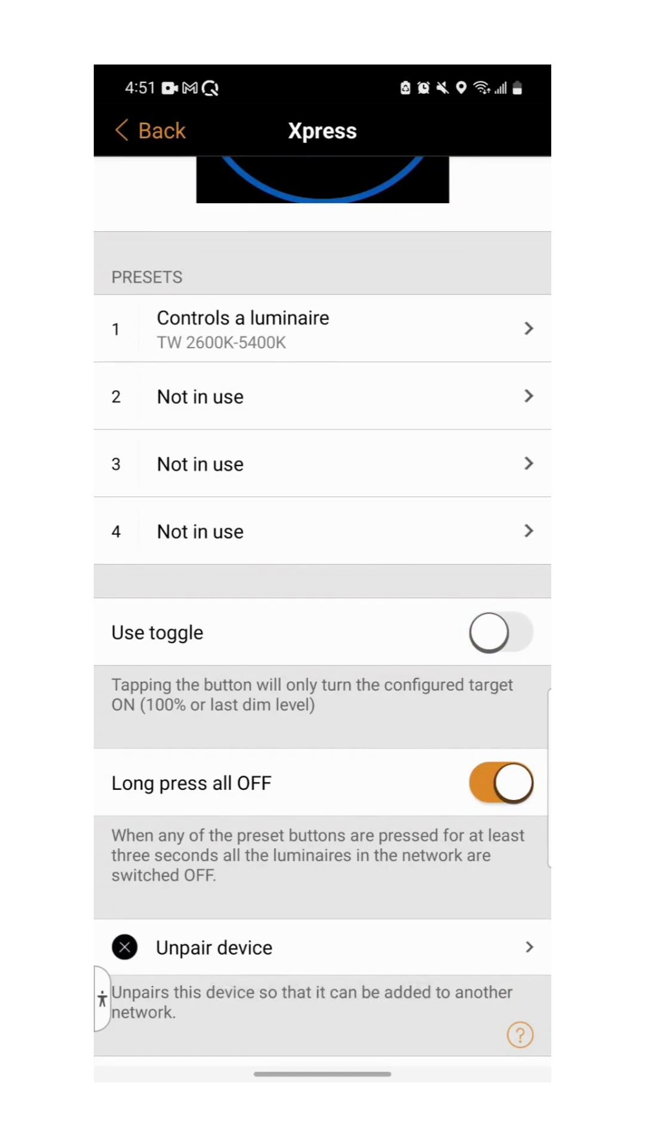
click(501, 632)
drag(323, 836, 323, 710)
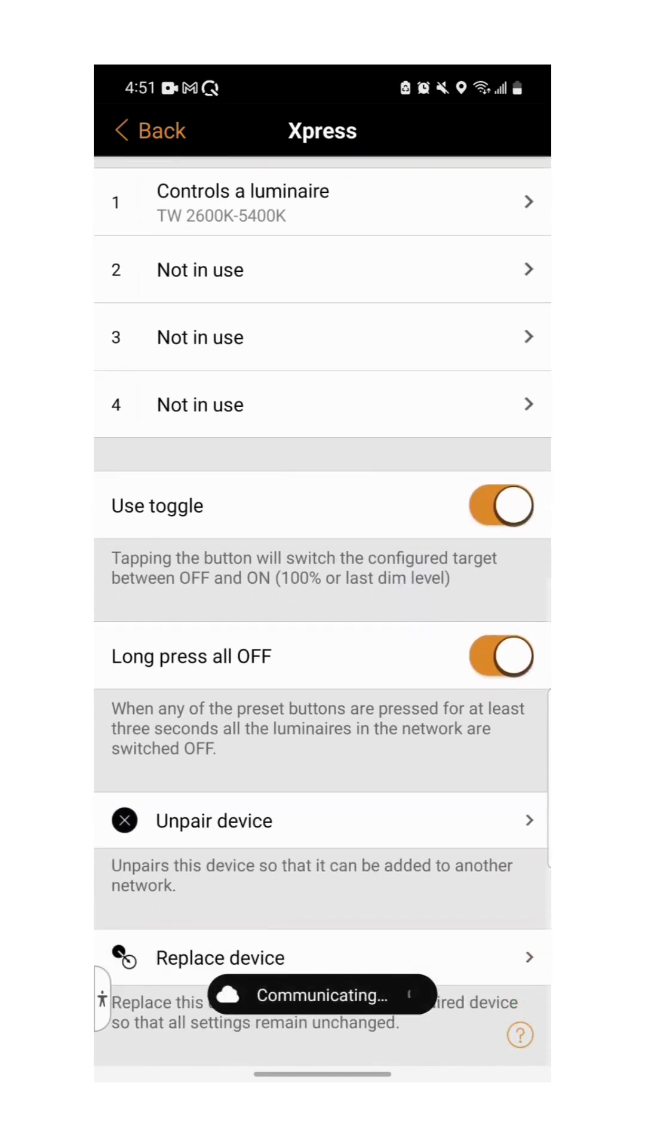